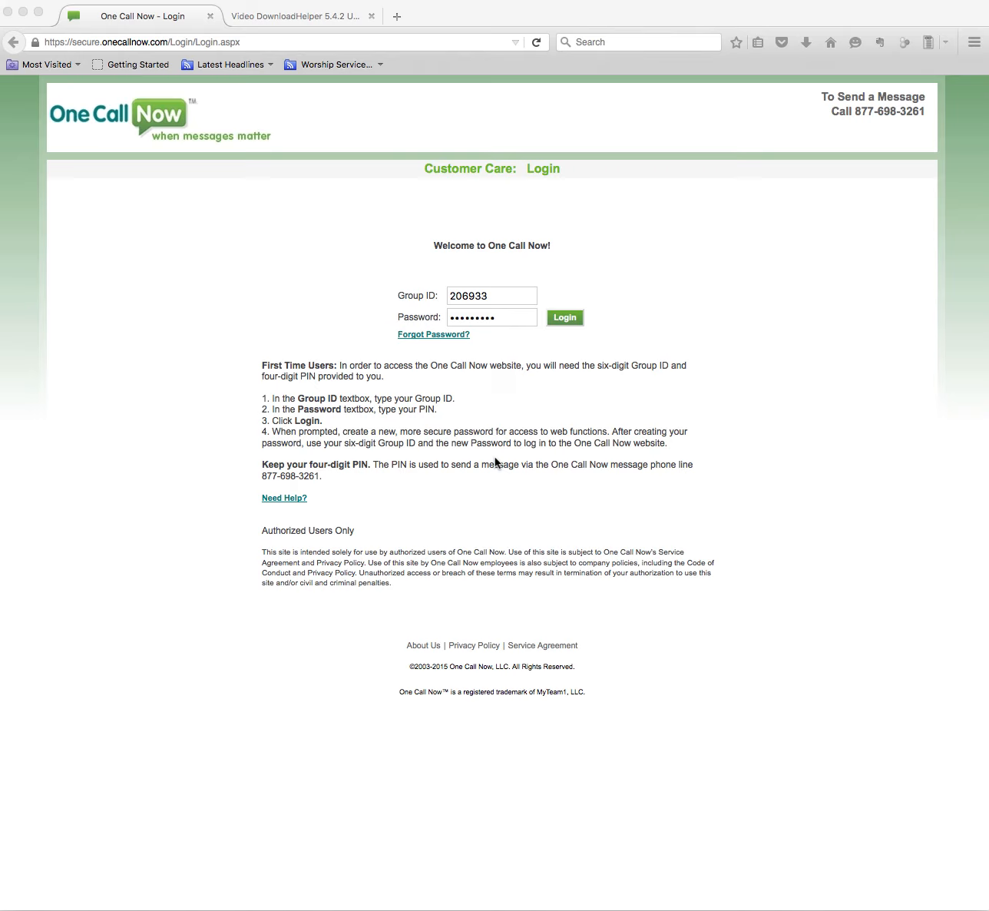
Replace the Group ID on the login form with the account's group ID.
left_click(506, 295)
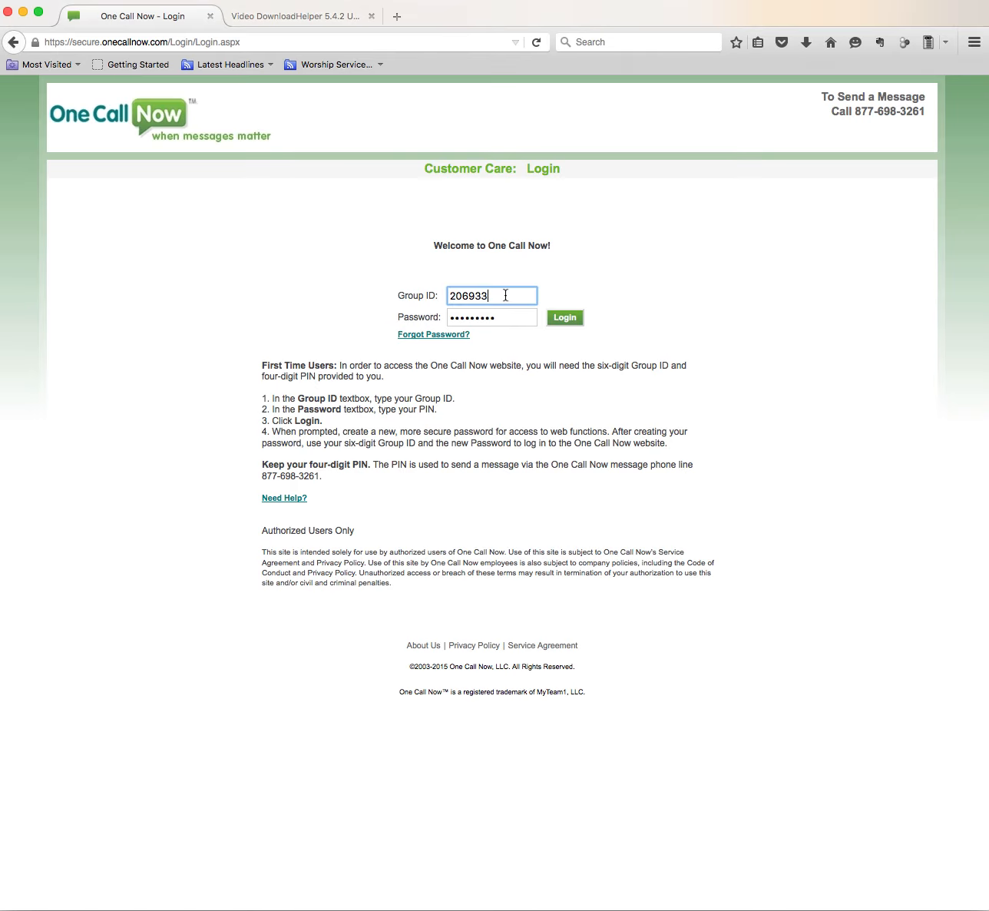
left_click_drag(487, 296, 433, 295)
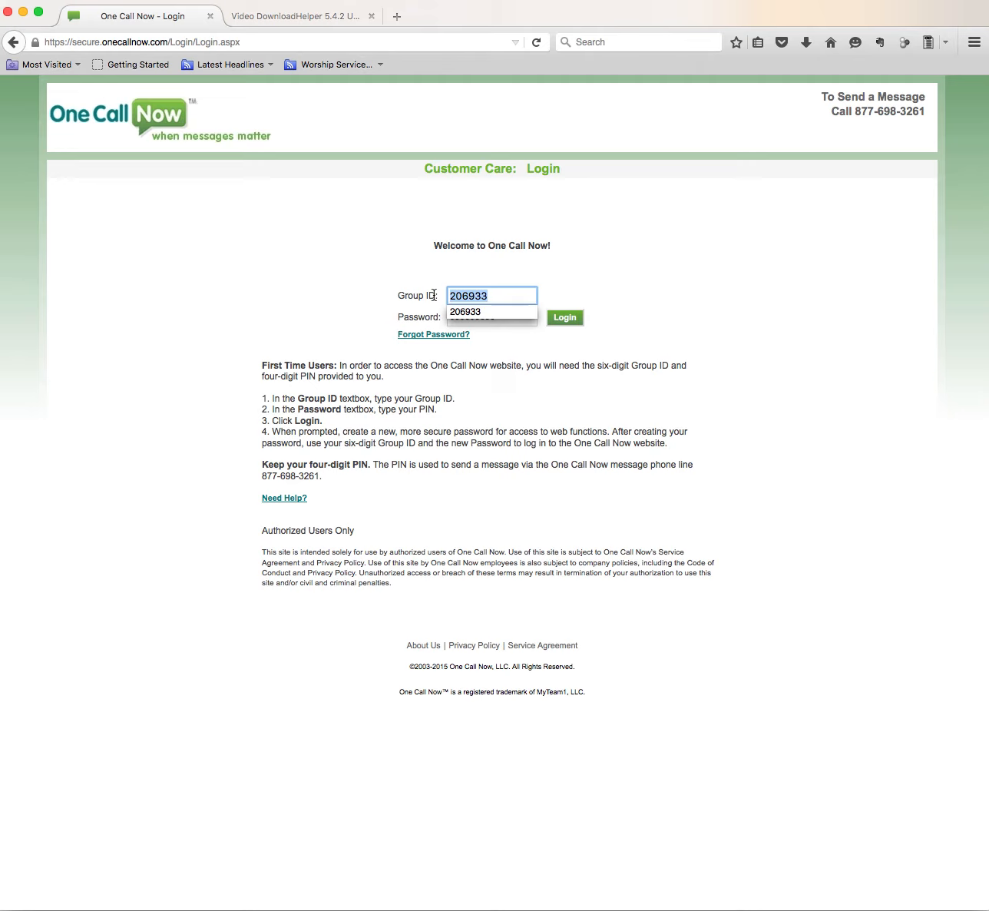
type("301")
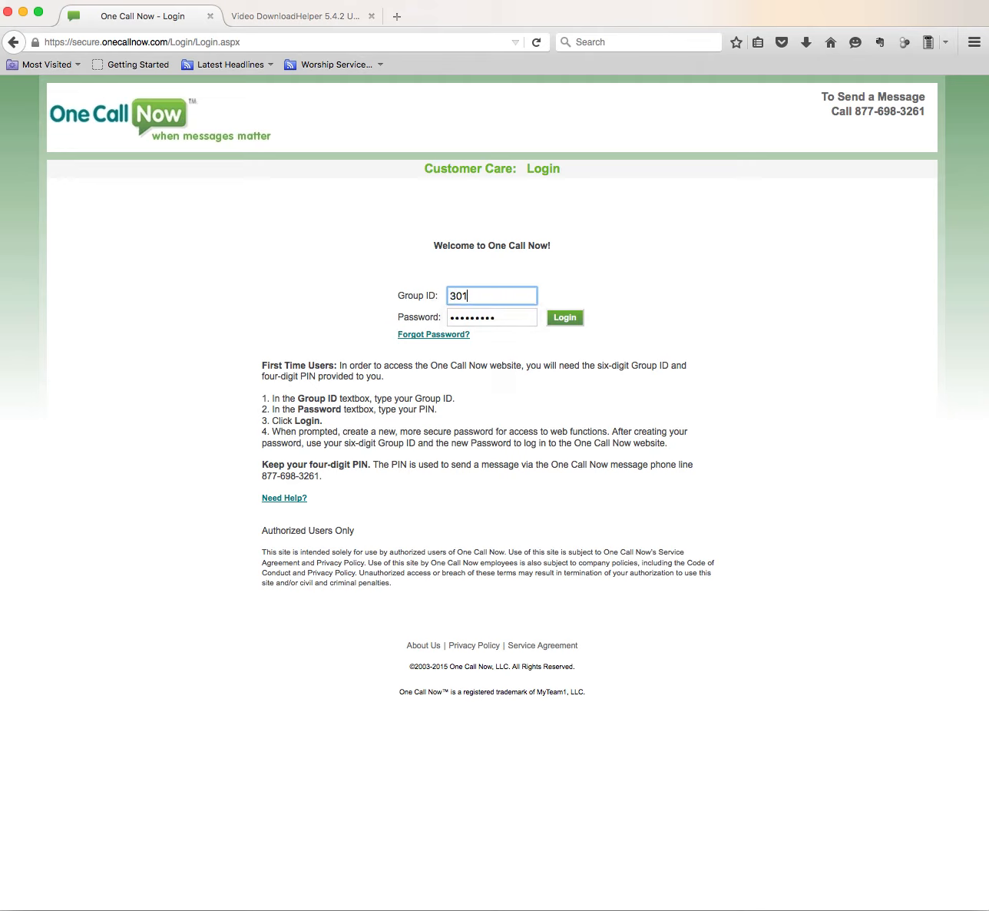
type("168")
key("Tab")
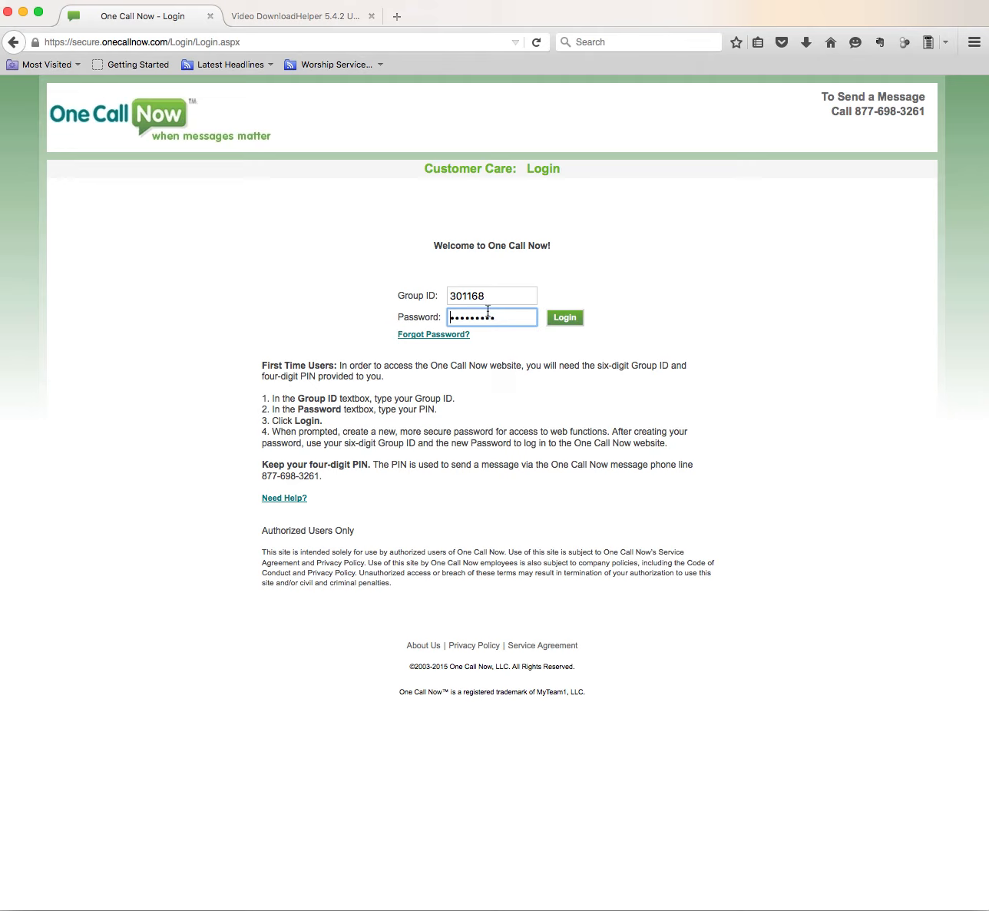
Enter the account password and log in.
left_click_drag(499, 318, 413, 314)
type("•••••••••")
left_click(562, 320)
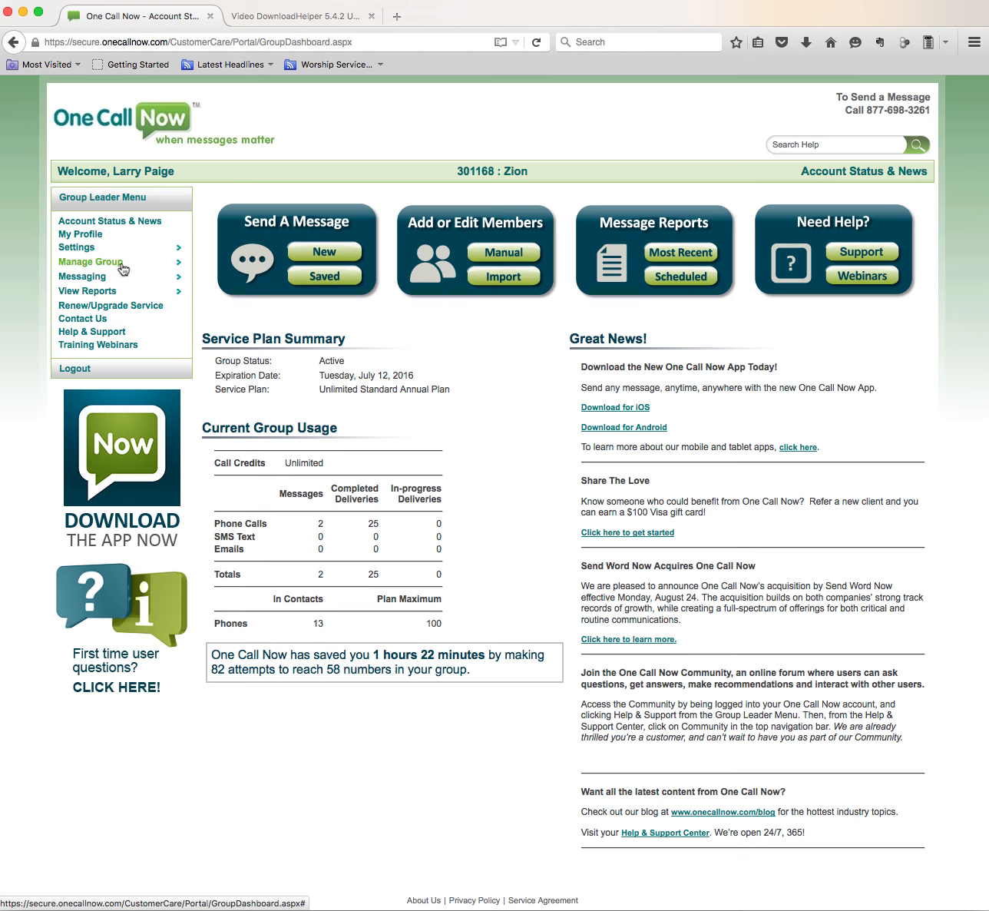
Create a new subgroup named Iserve 10-24-15 and save it.
left_click(93, 264)
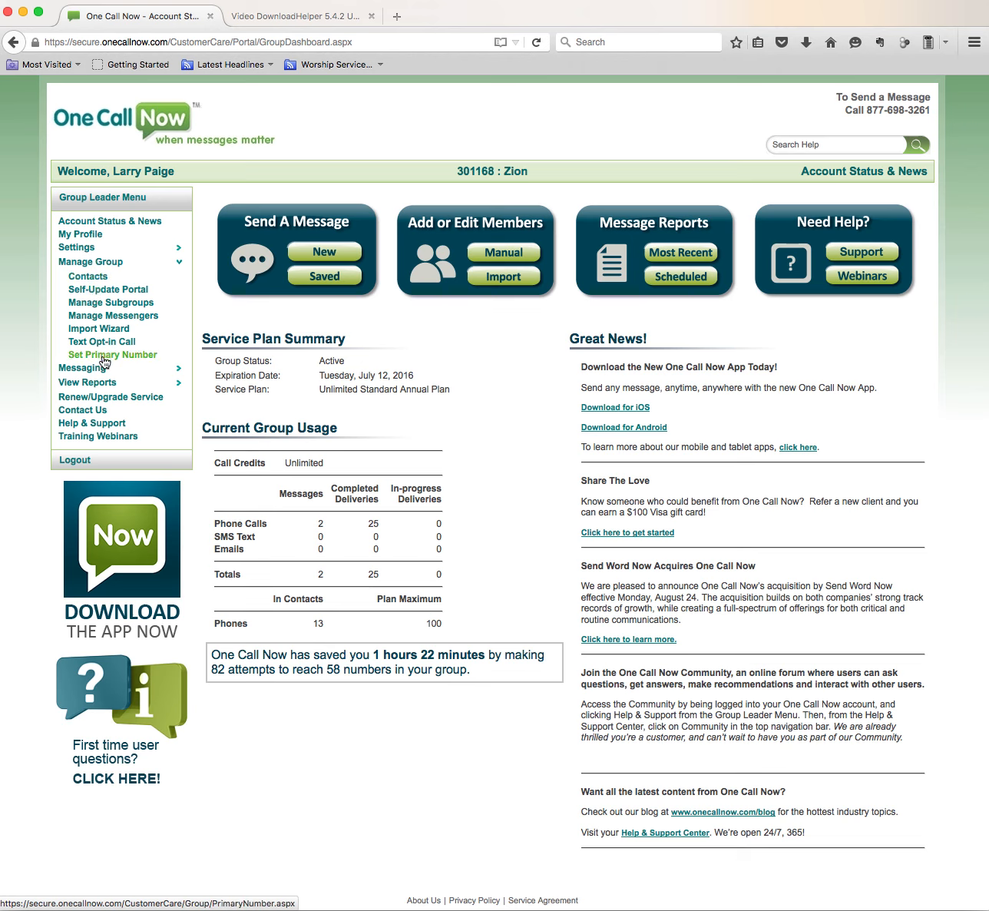
left_click(101, 304)
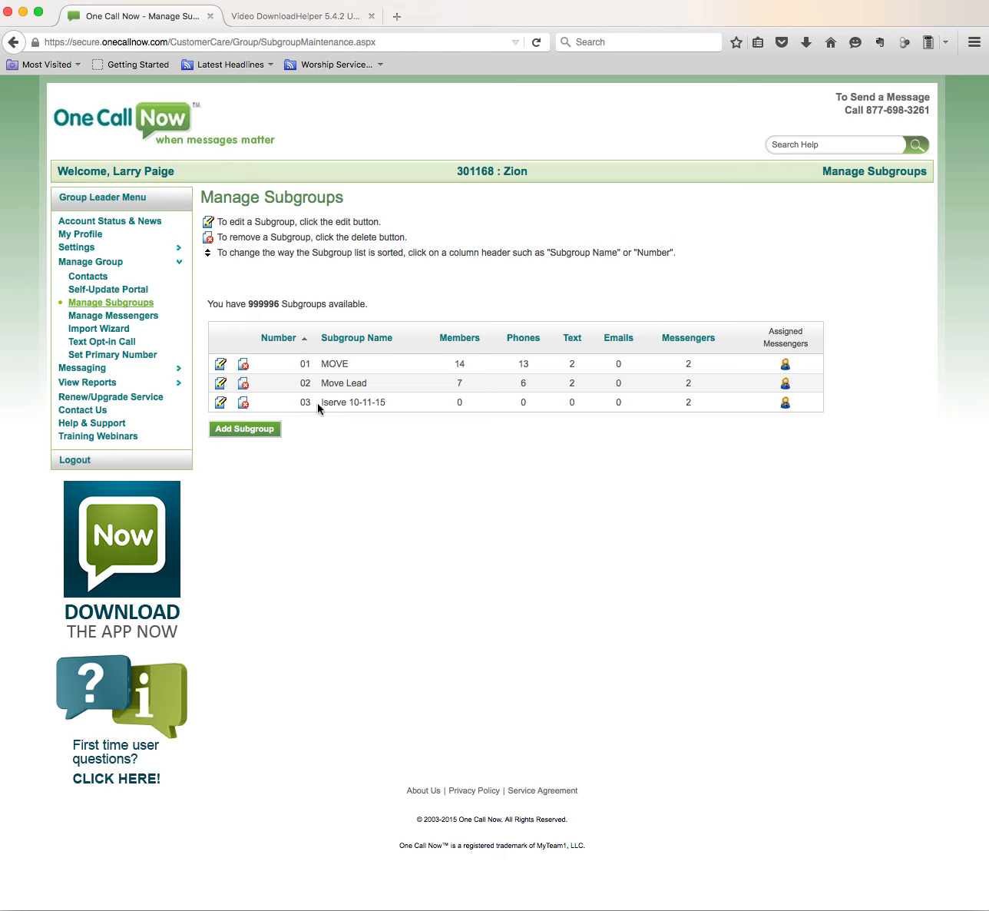
left_click(252, 434)
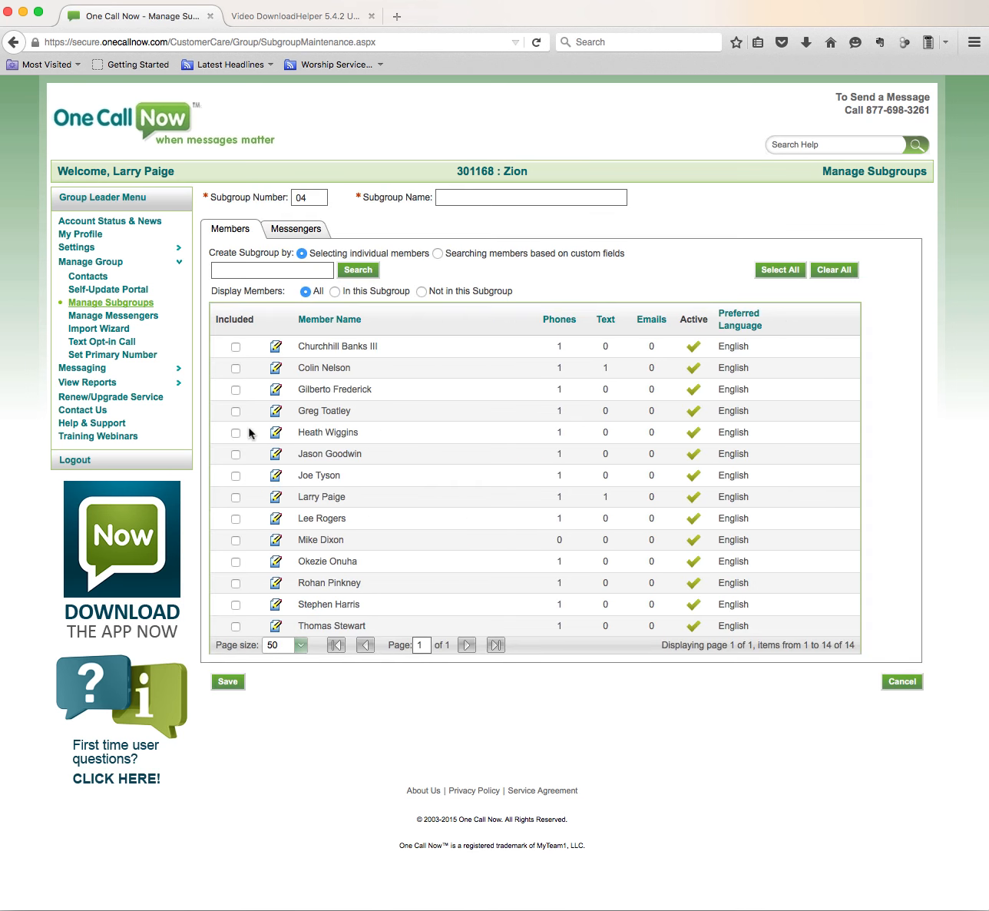
left_click(453, 196)
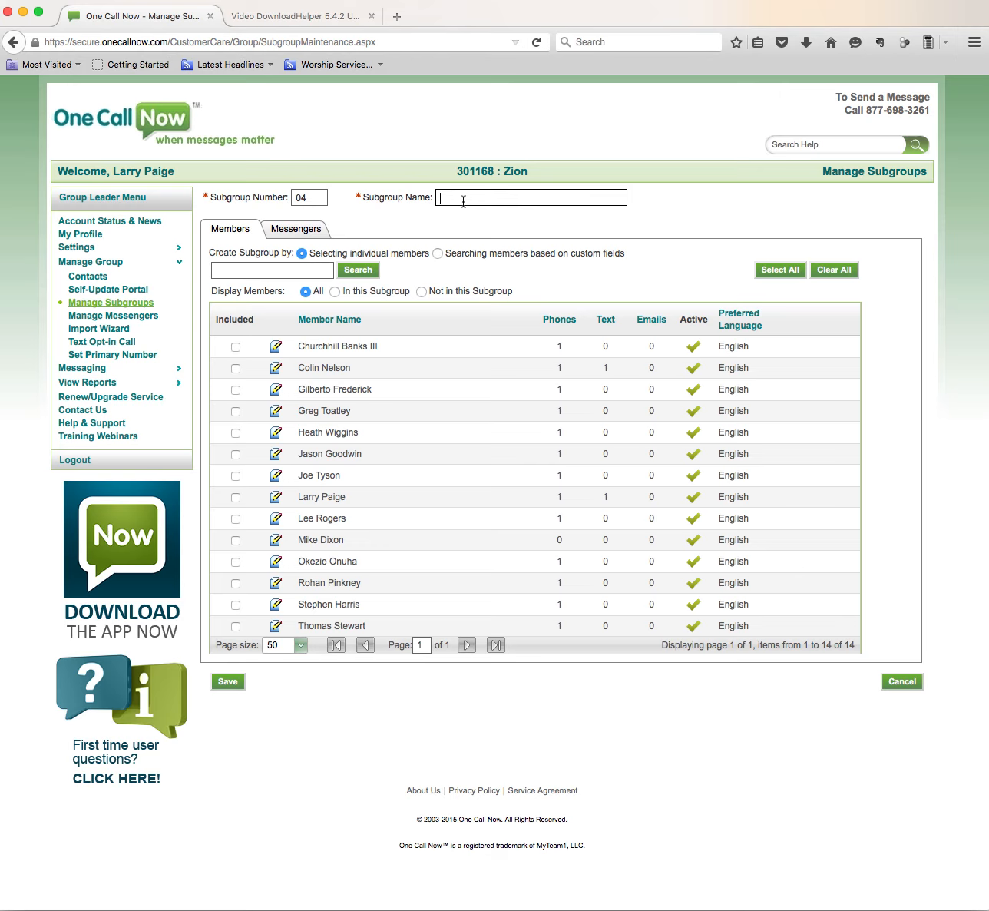
type("Iserve")
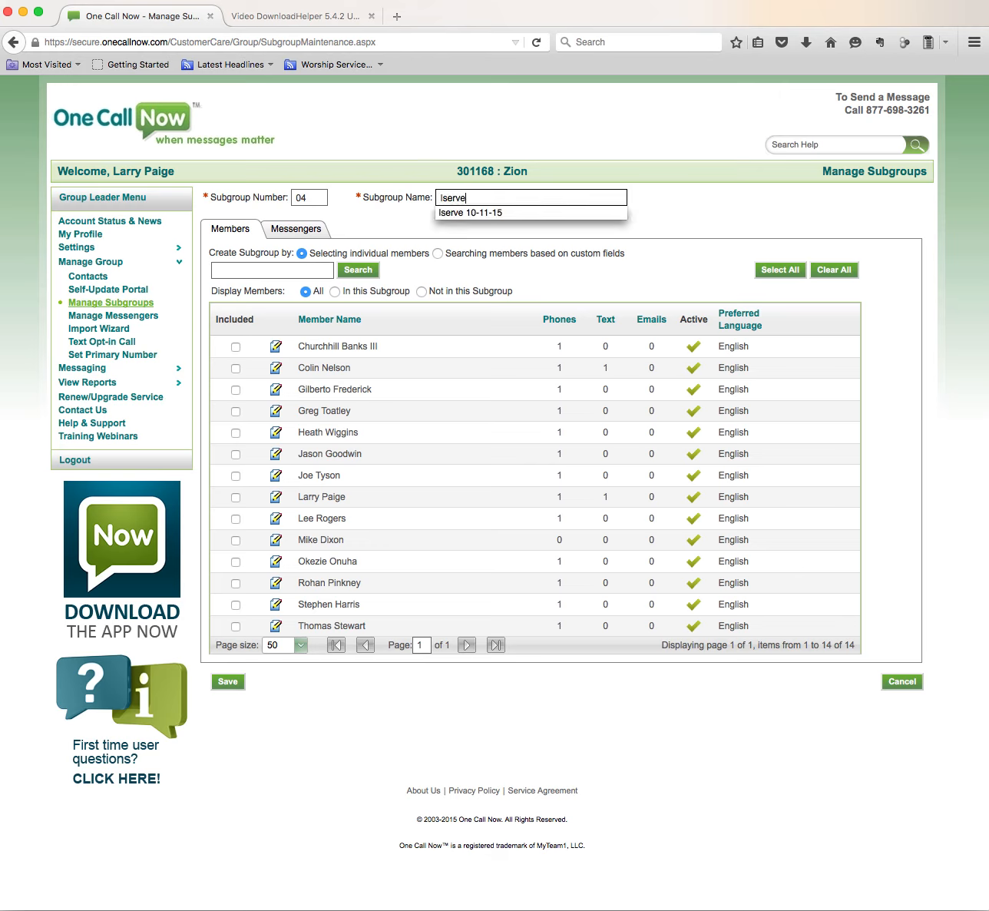
type(" 10-2")
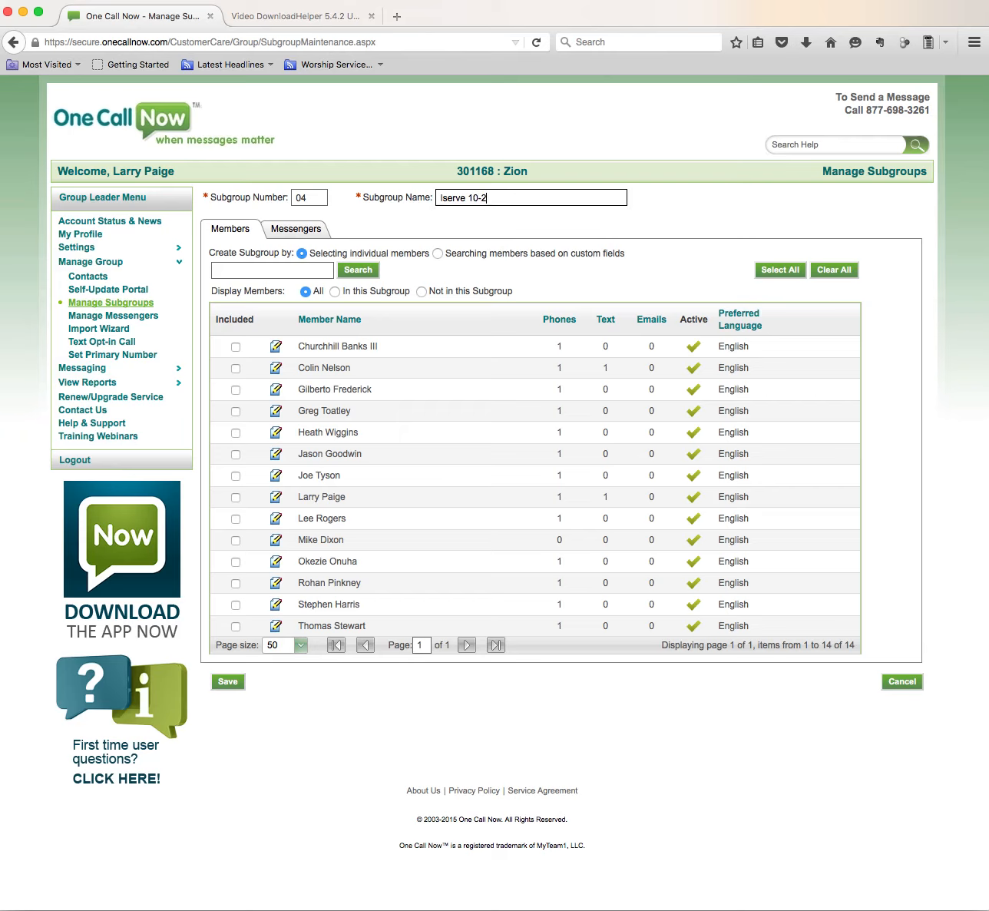
type("4-15")
left_click(228, 681)
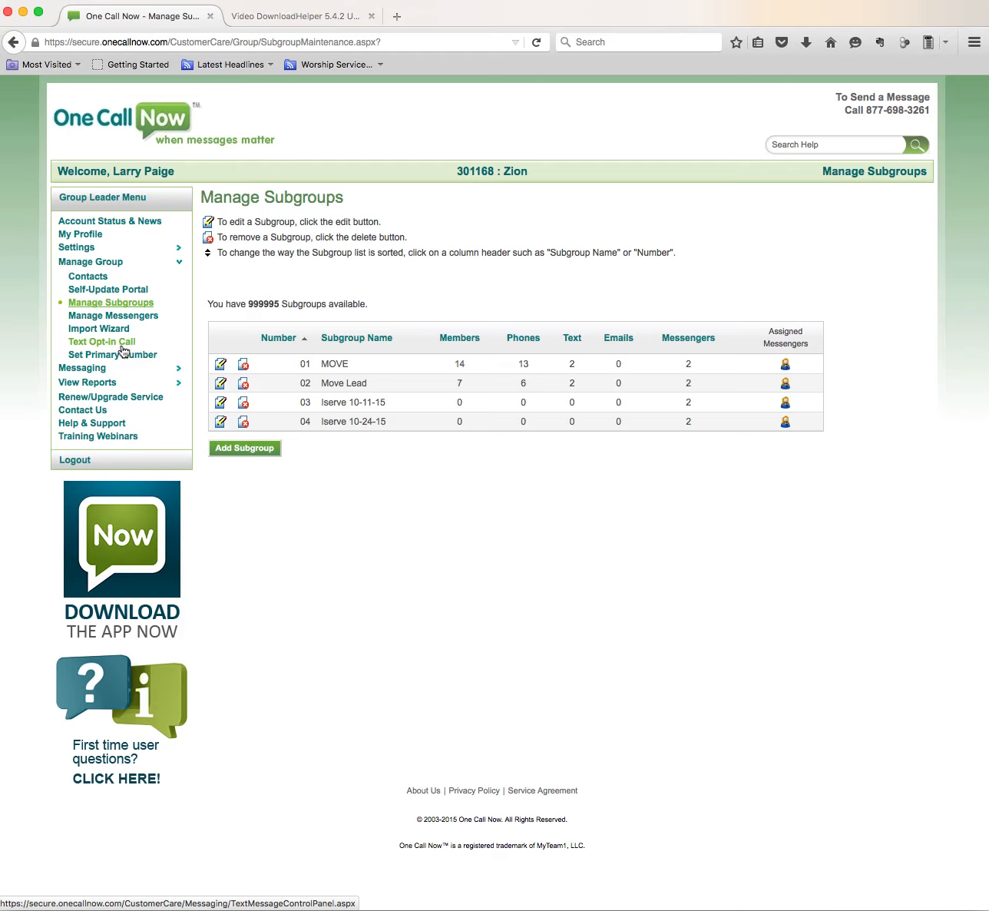
Start adding a new contact member and enter the member's full name.
left_click(119, 342)
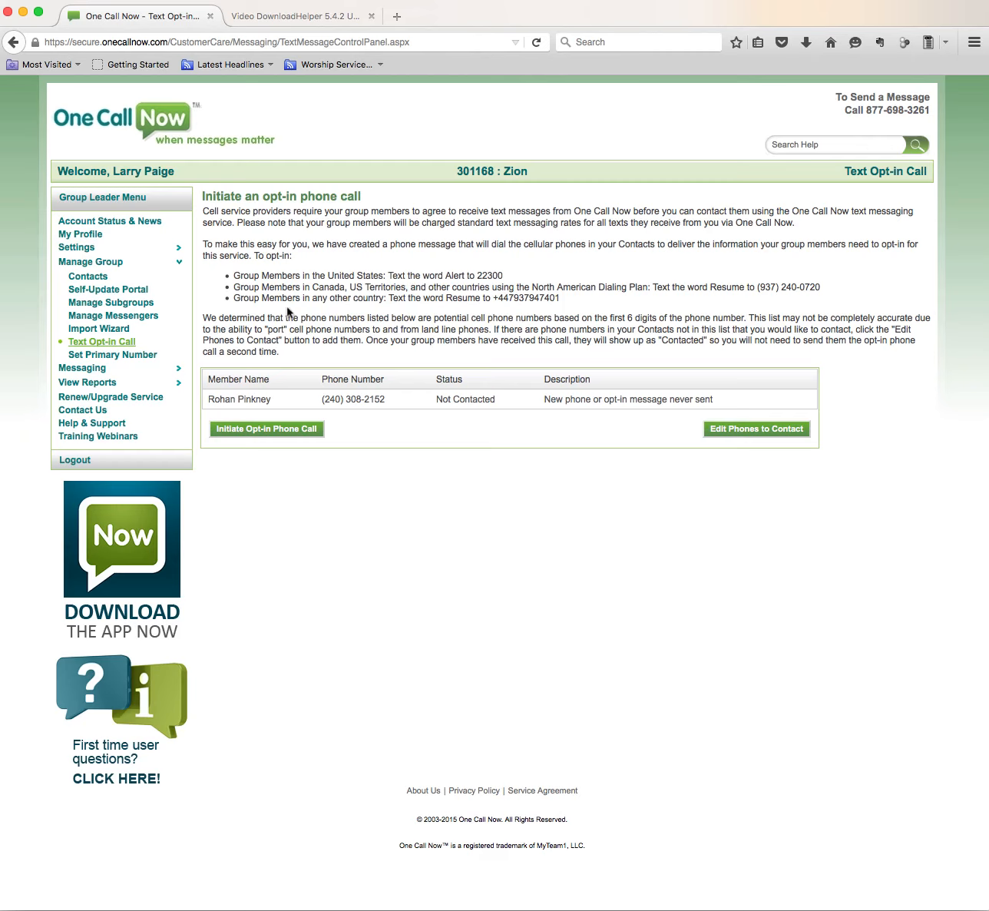
left_click(93, 282)
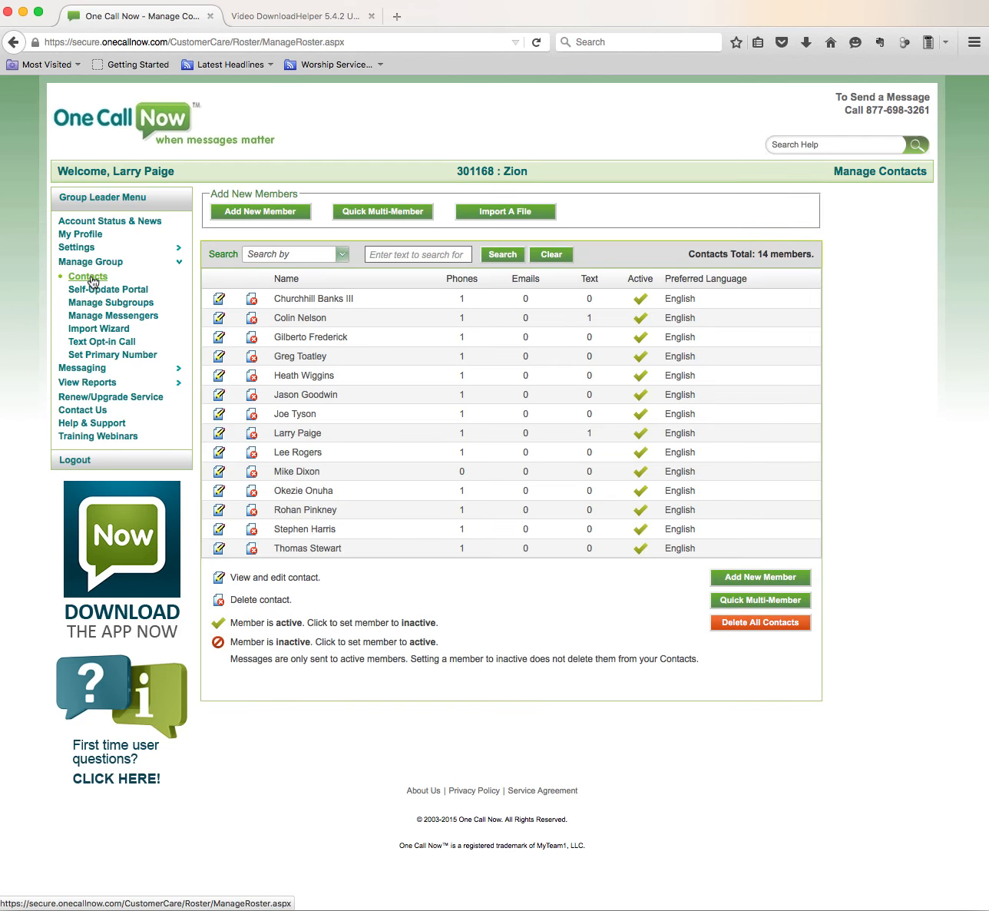
left_click(246, 219)
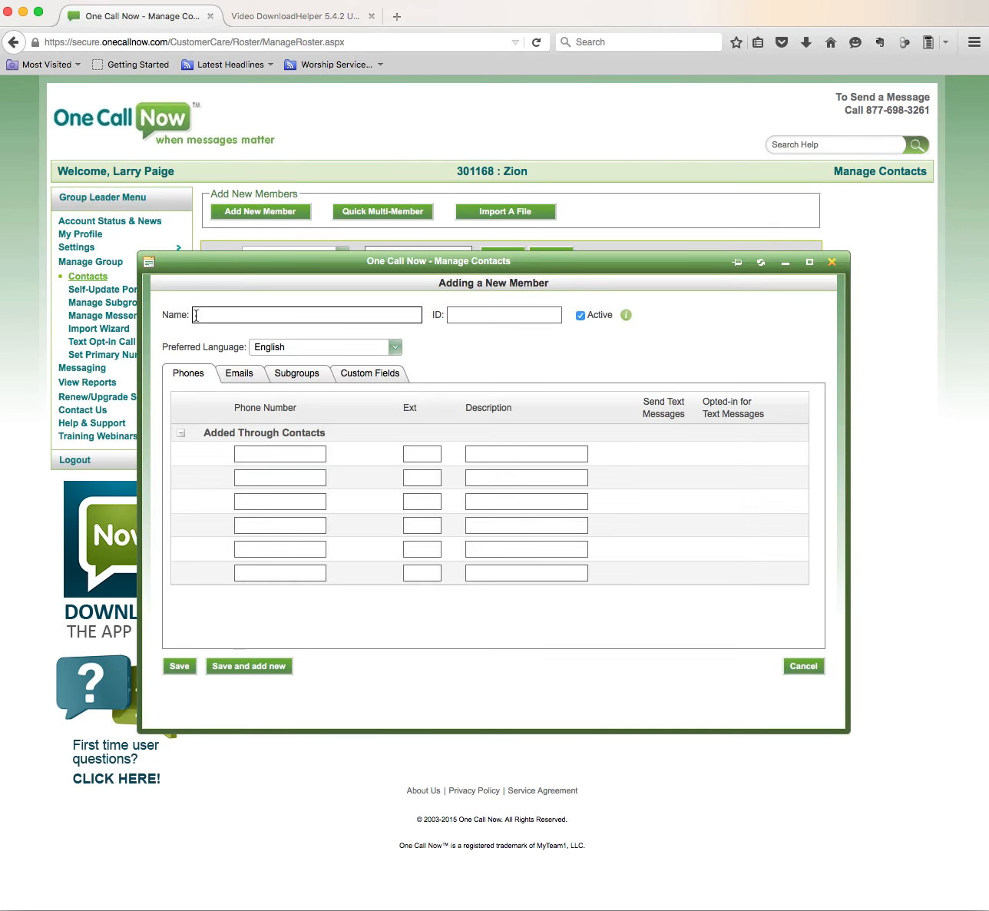
left_click(205, 315)
Enter the member's phone number in the first phone row.
left_click(252, 453)
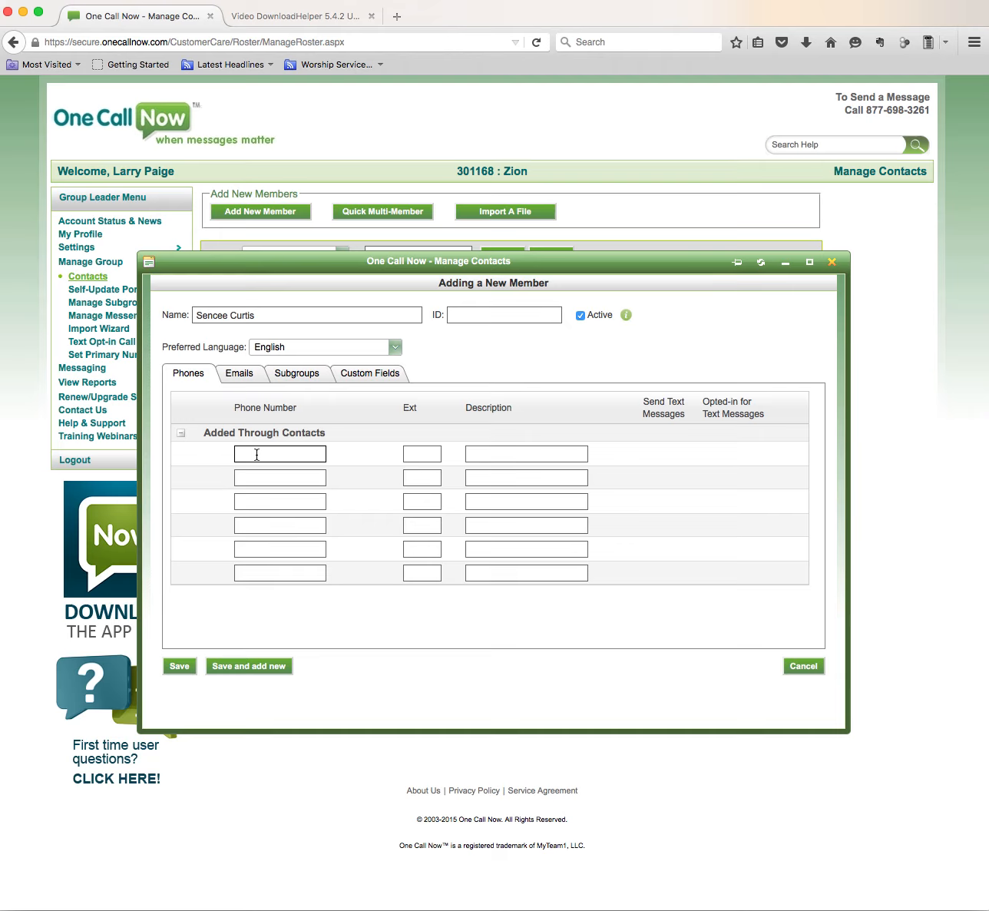
Fill in the member's e-mail address on the emails list.
left_click(243, 376)
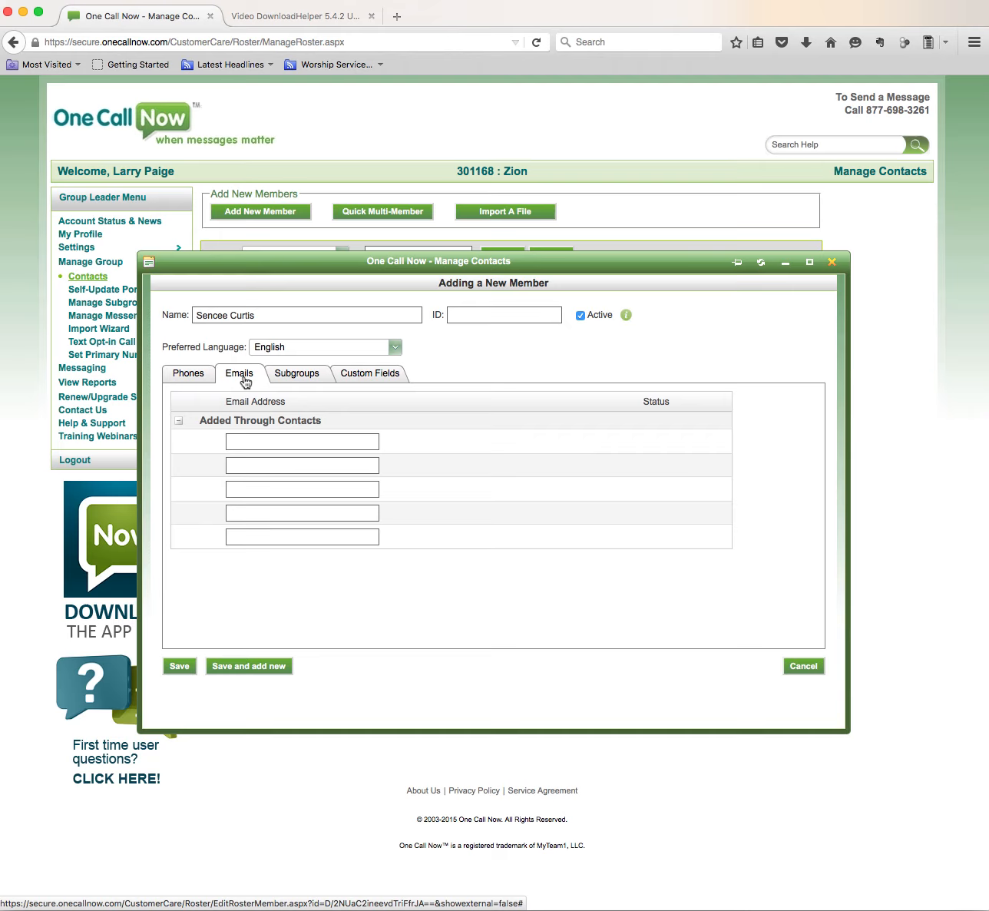
left_click(198, 380)
left_click(255, 376)
left_click(266, 444)
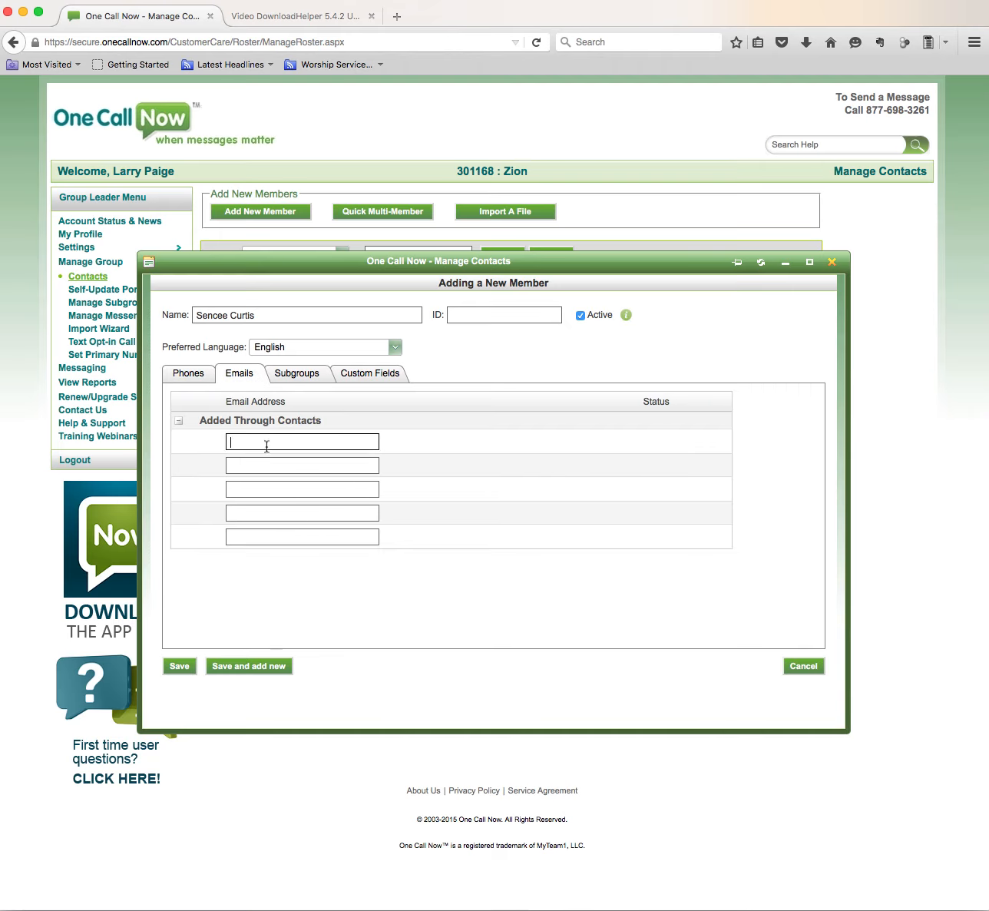
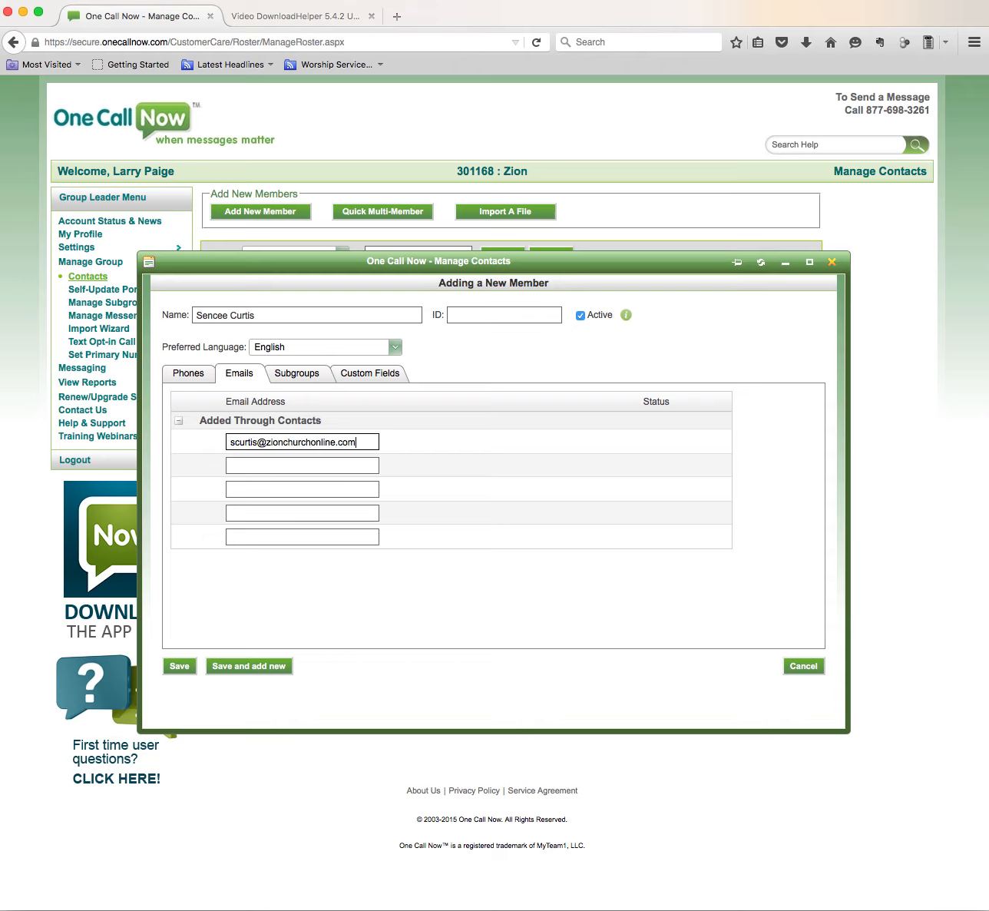
Assign the member to subgroup Iserve 10-24-15 and save the contact.
left_click(294, 379)
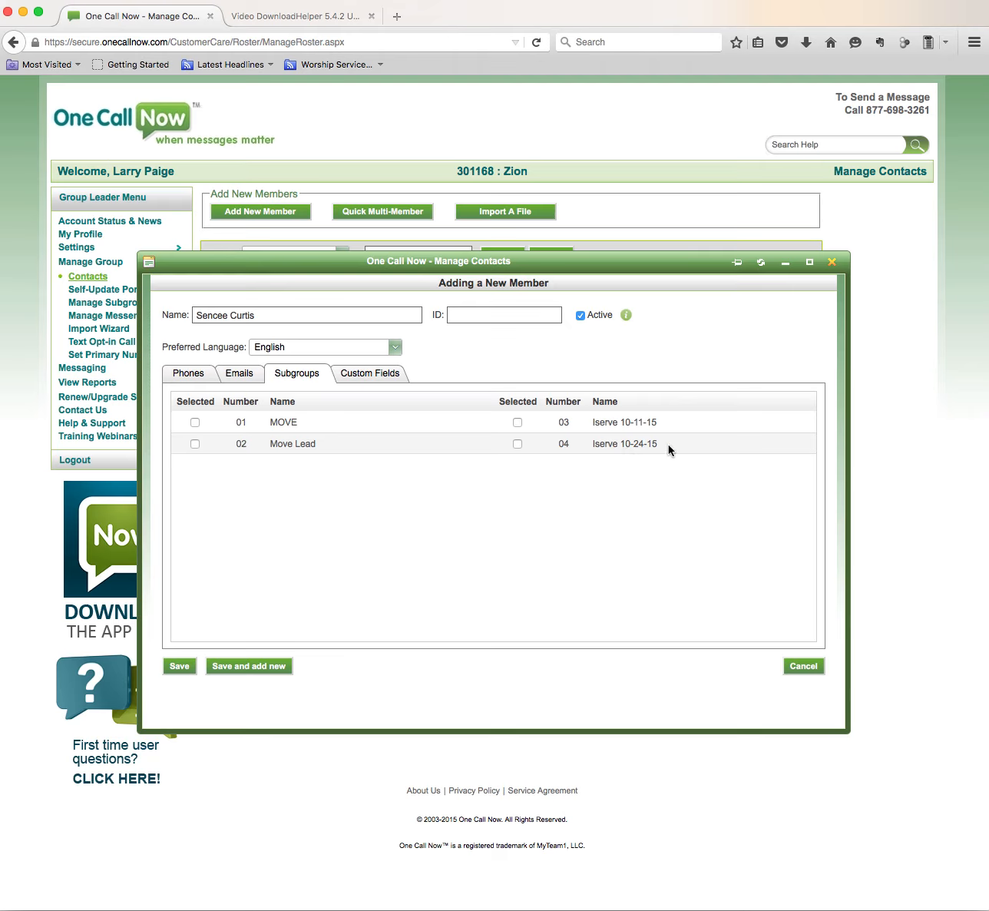
left_click(518, 444)
left_click(179, 667)
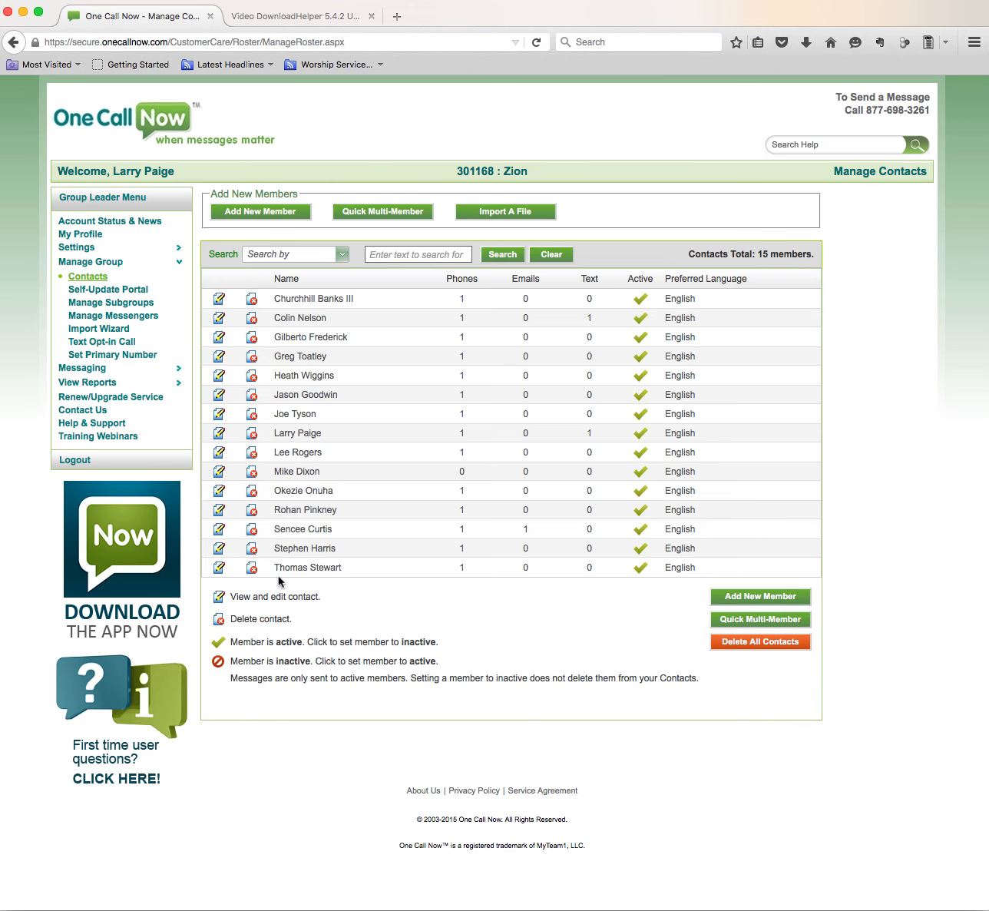
Review the subgroup list and the messaging pages, including Send a Message and Saved Messages.
left_click(116, 305)
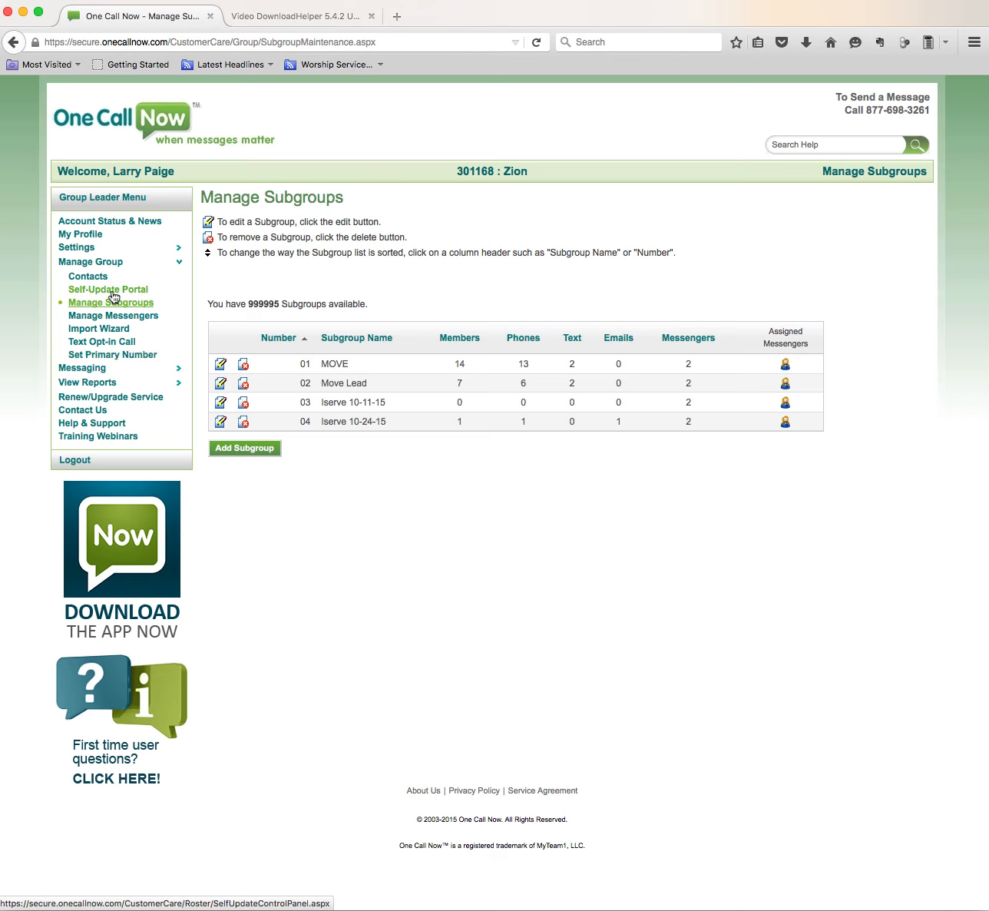
left_click(73, 372)
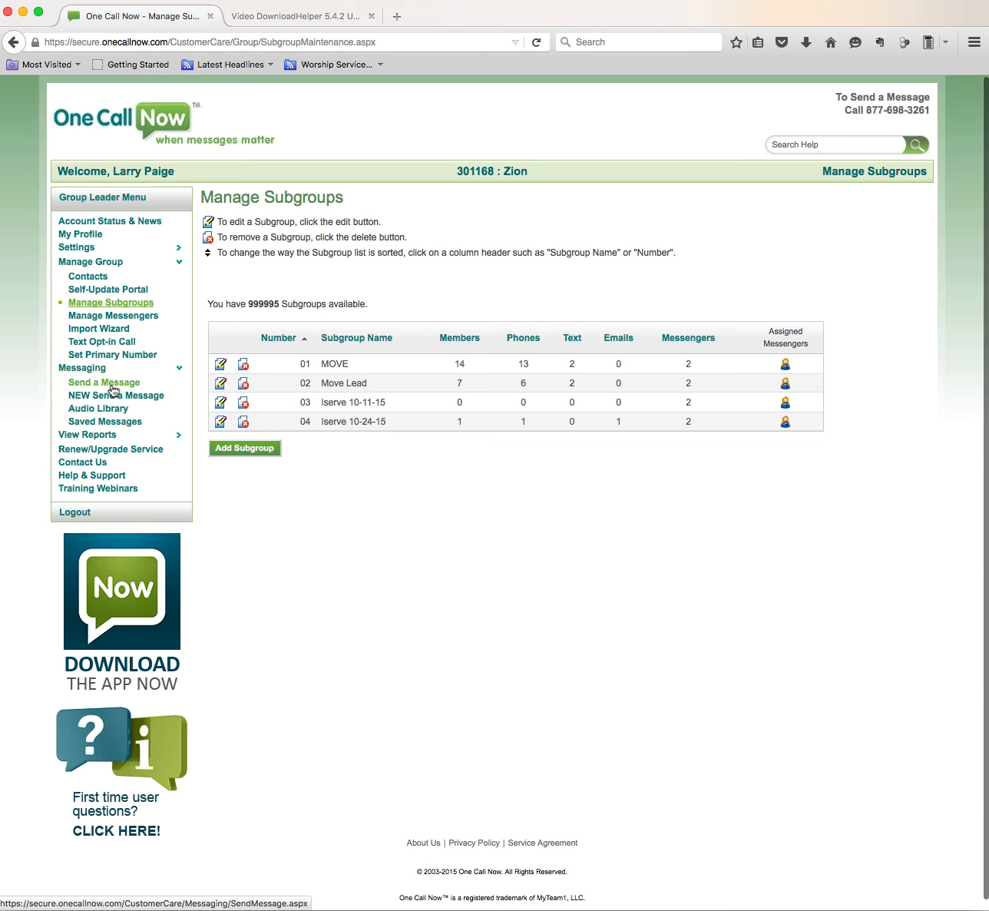
left_click(116, 387)
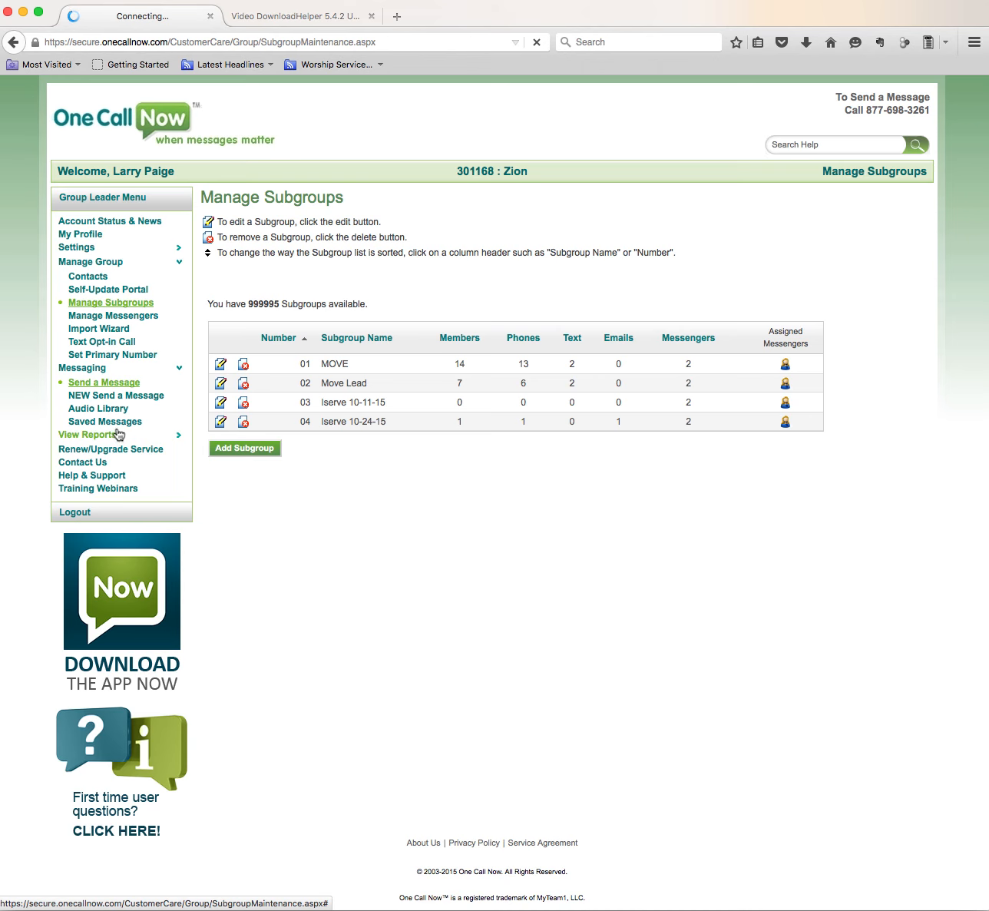
left_click(117, 428)
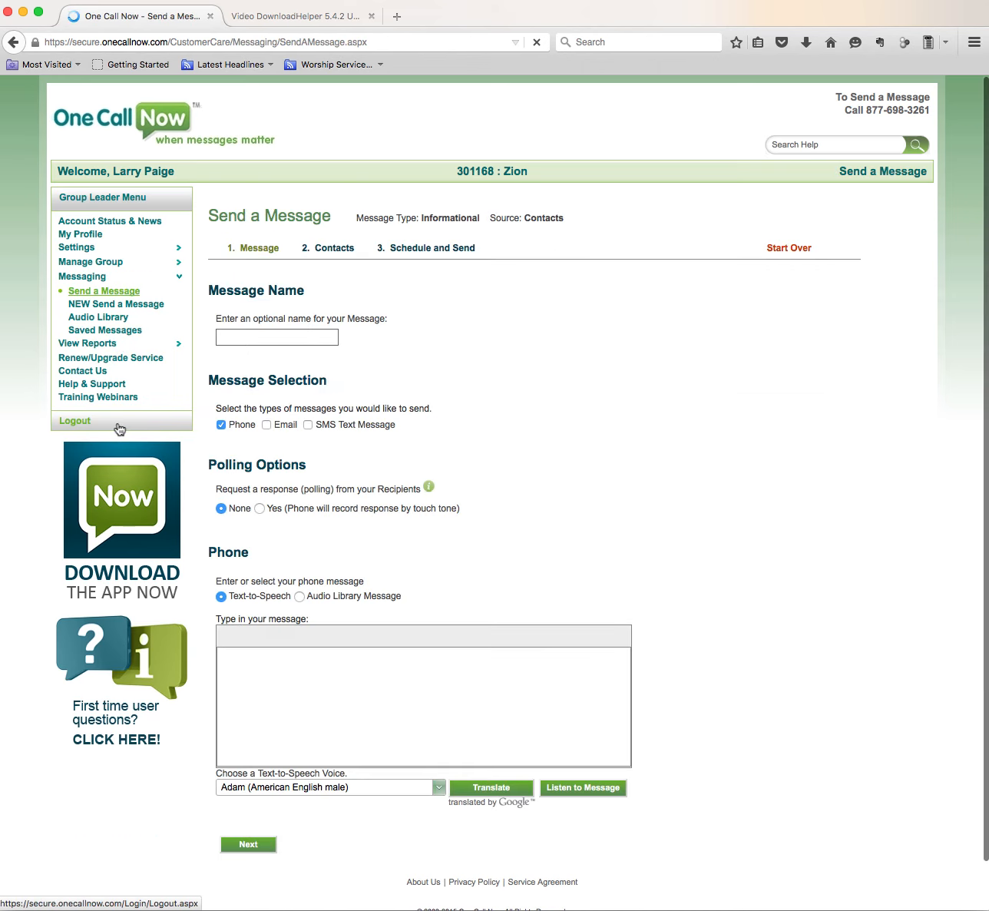
left_click(104, 337)
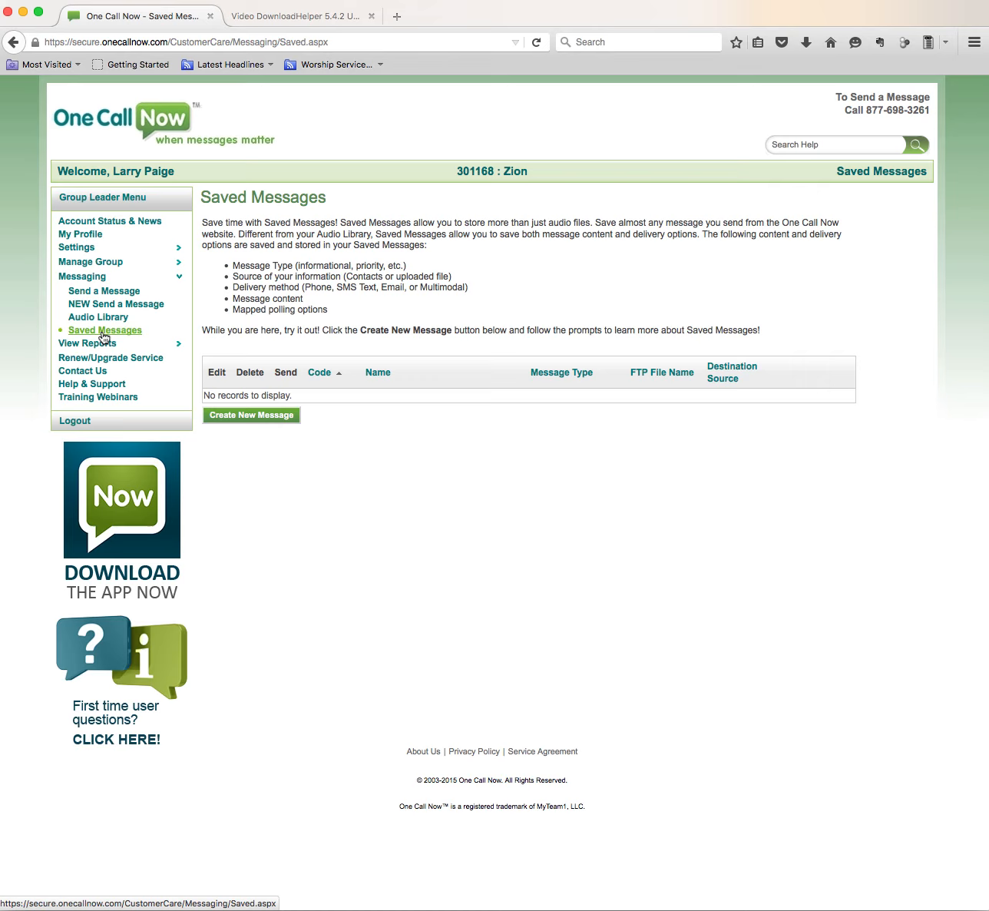
Open the NEW Send a Message interface and start creating a new message.
left_click(270, 420)
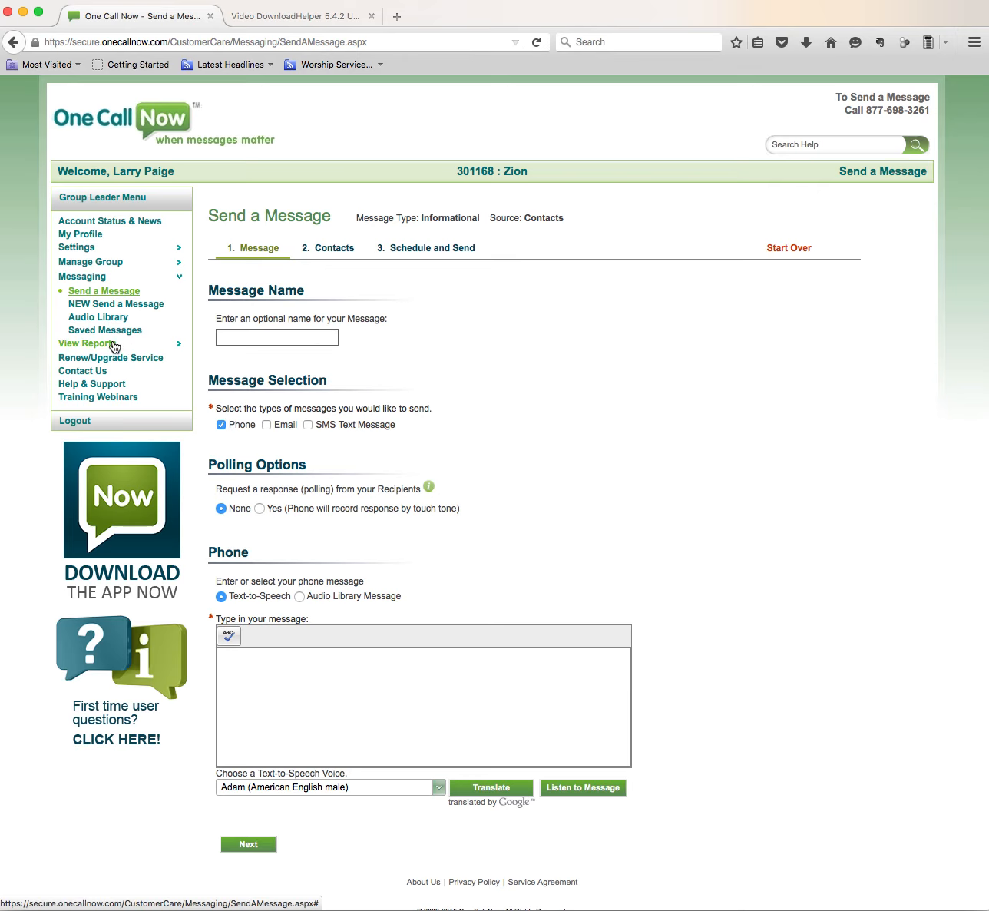
left_click(113, 296)
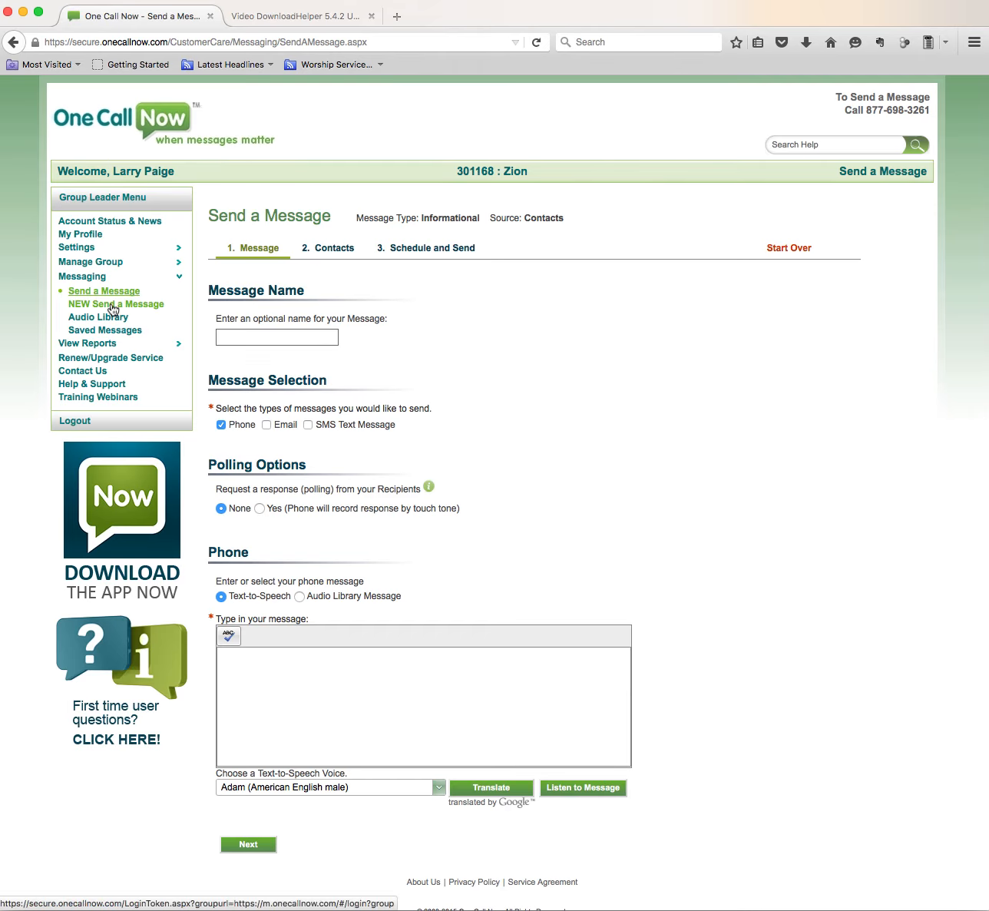
left_click(112, 305)
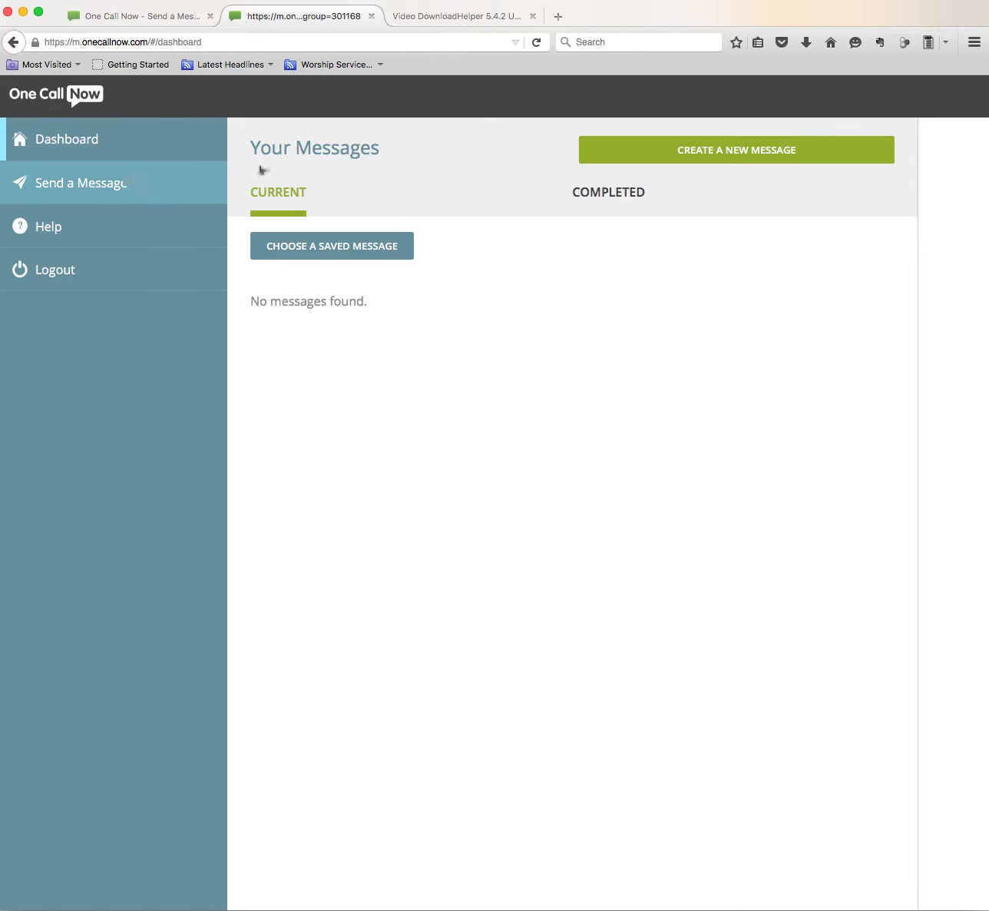
left_click(679, 152)
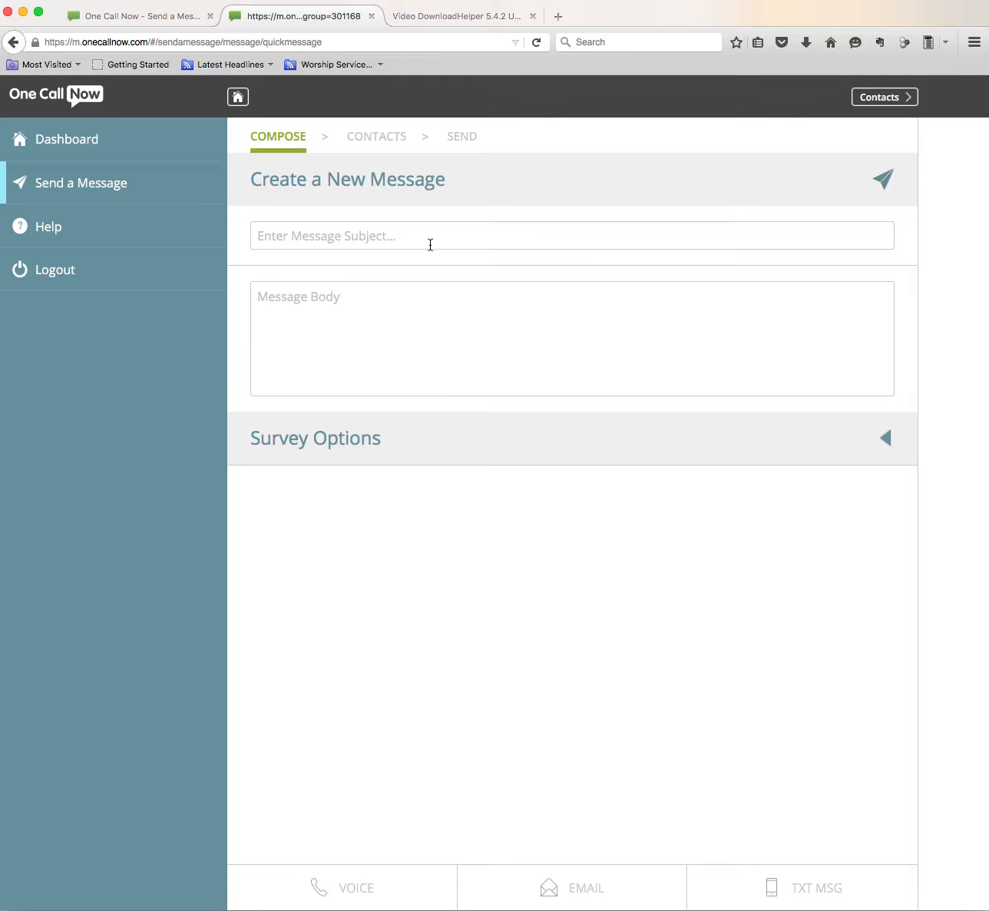